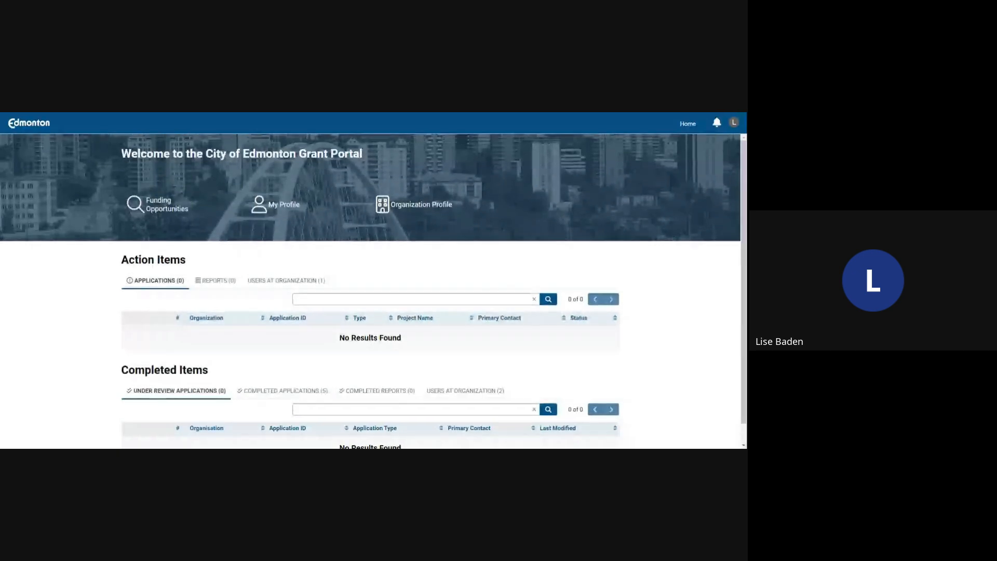
Start a new application for the Operating Grant for Indigenous-led Organizations from the funding opportunities
click(162, 206)
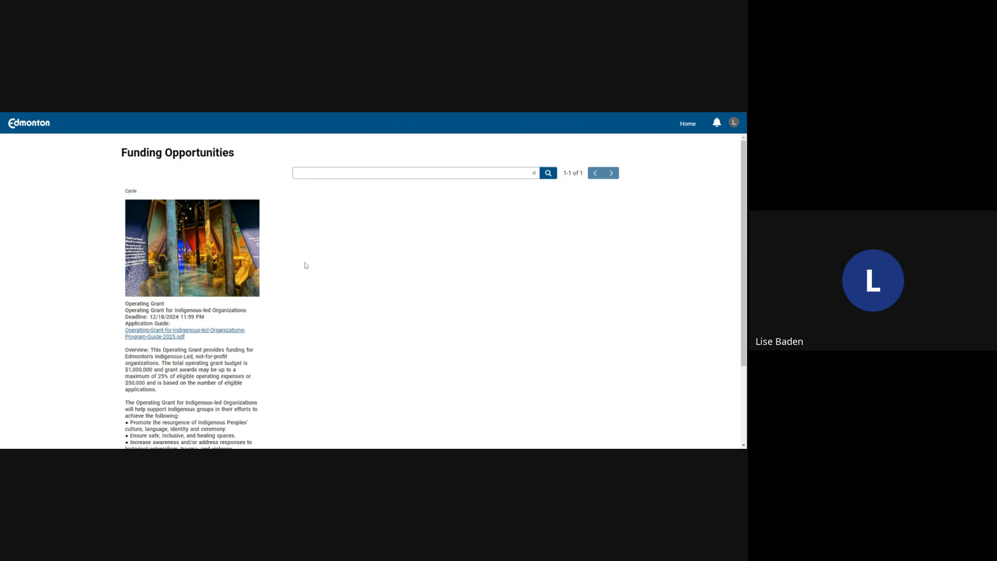
scroll(308, 254, down, 2)
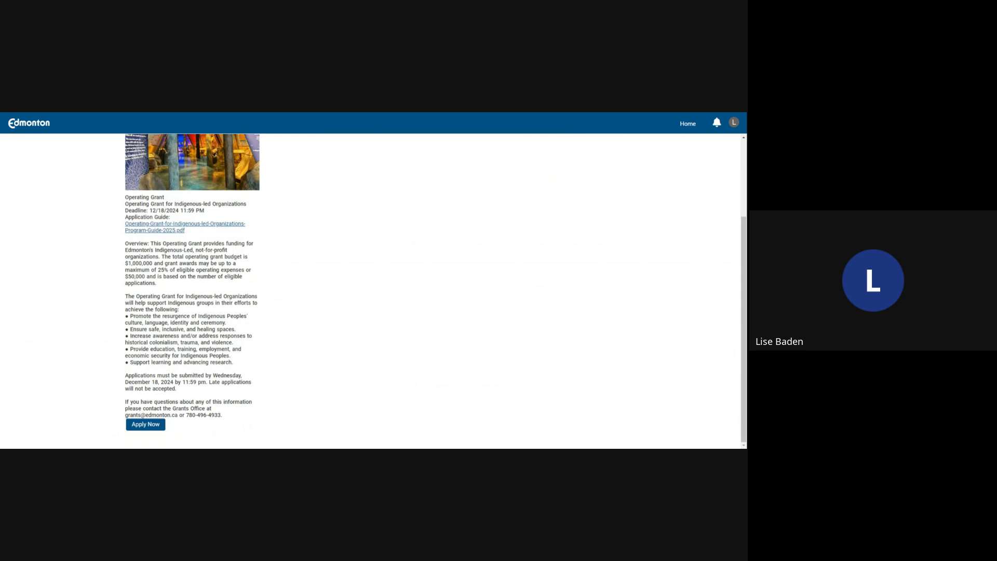
click(144, 429)
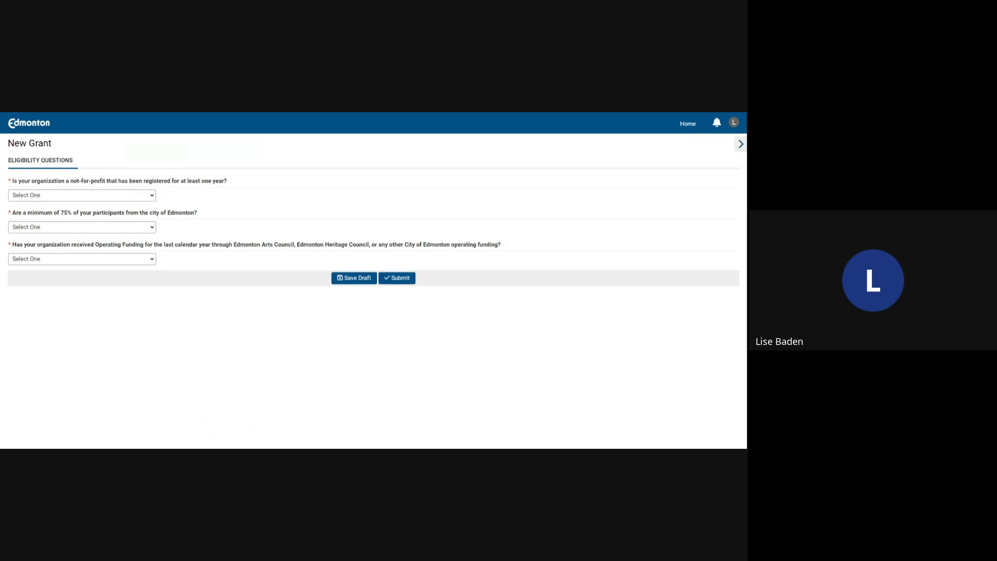
Submit the eligibility questions with No for all three answers and begin the application
click(121, 196)
click(96, 222)
click(88, 229)
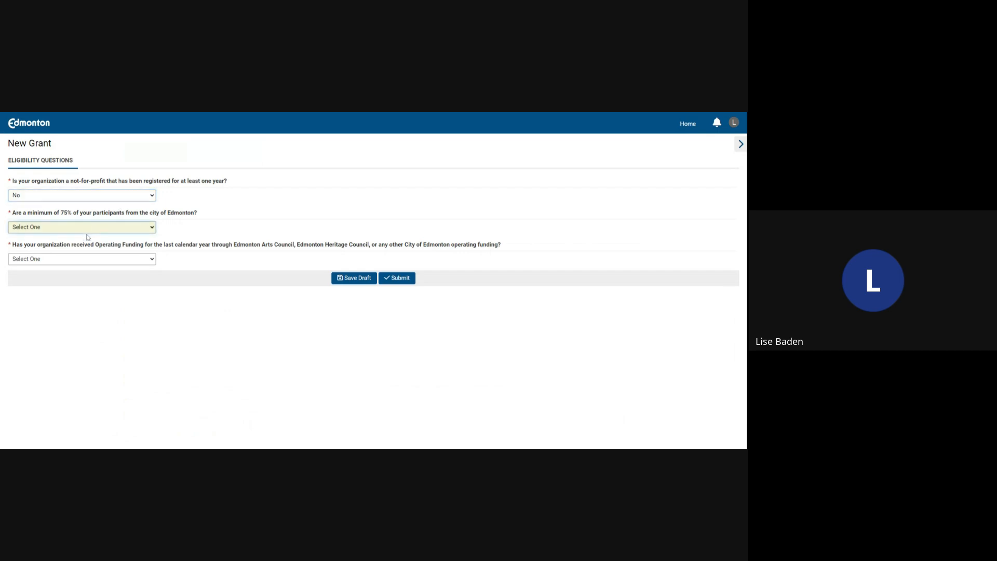
click(88, 237)
click(88, 262)
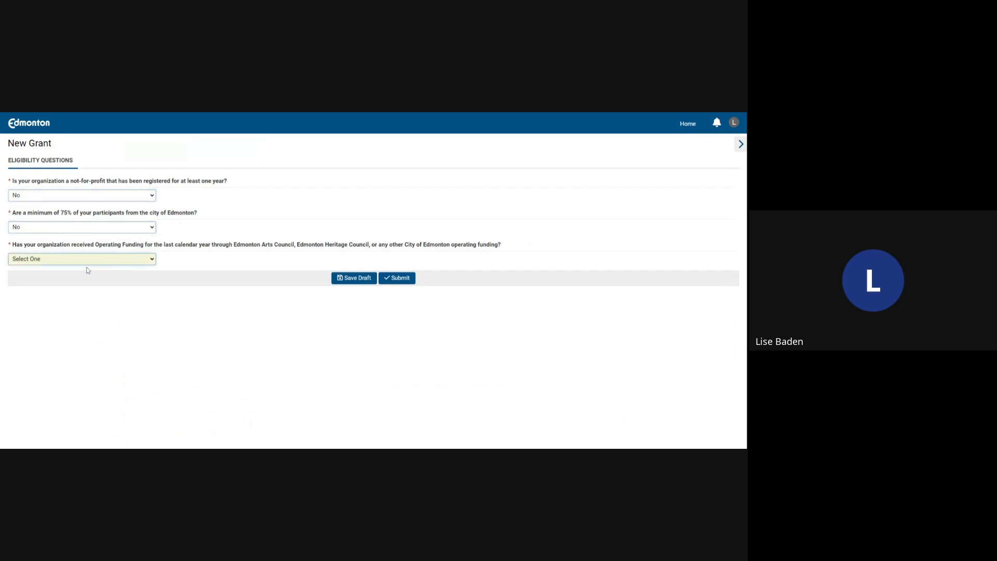
click(88, 271)
click(398, 280)
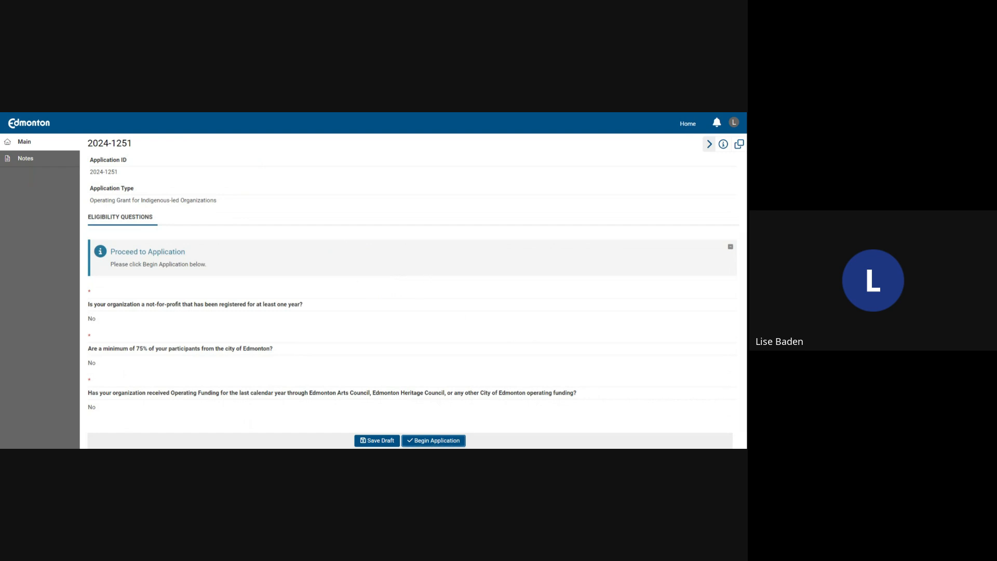
click(433, 442)
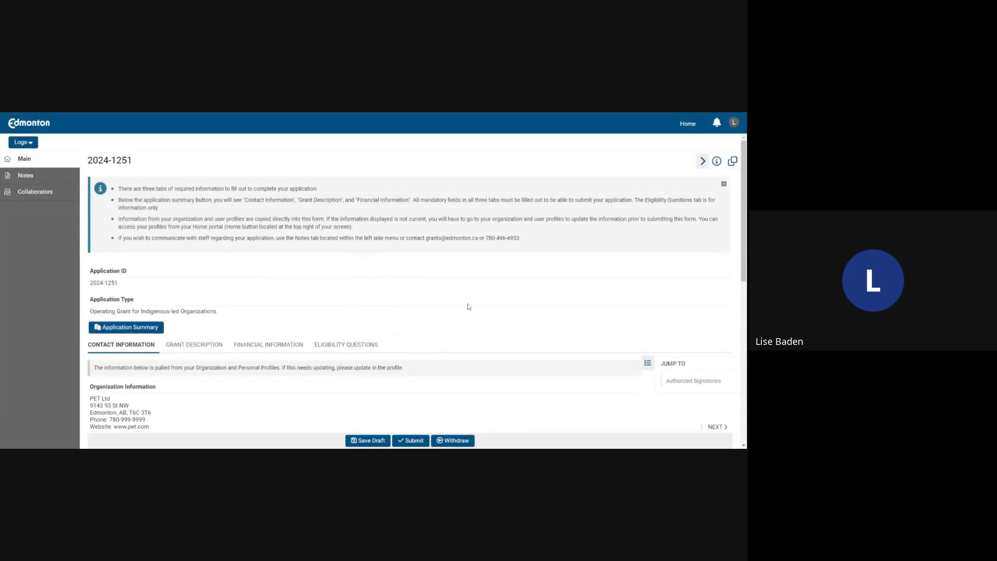
Examine the contact details, authorized signatory fields and grant description questions of the application
scroll(418, 315, down, 2)
scroll(418, 315, down, 1)
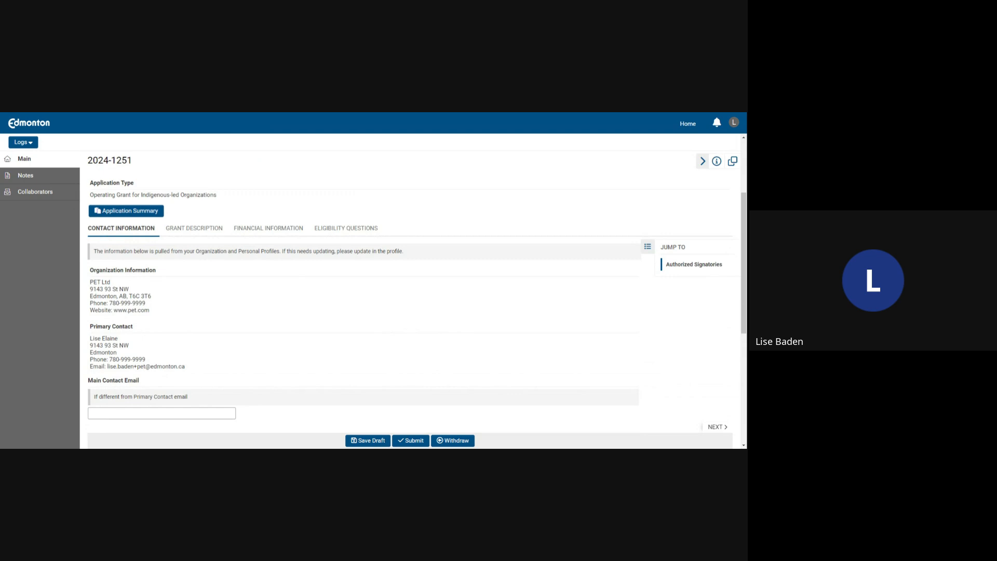
scroll(412, 328, down, 1)
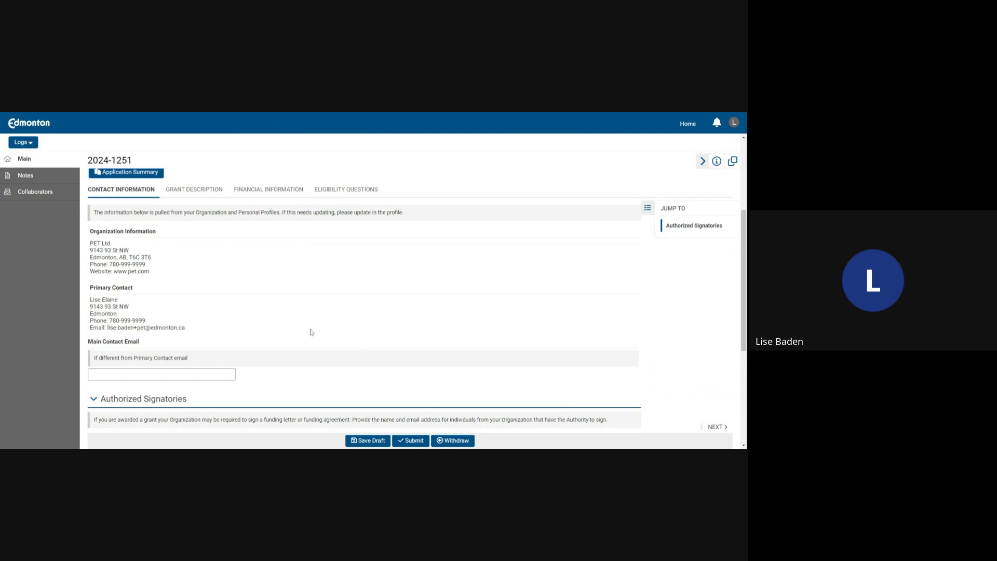
scroll(329, 320, down, 3)
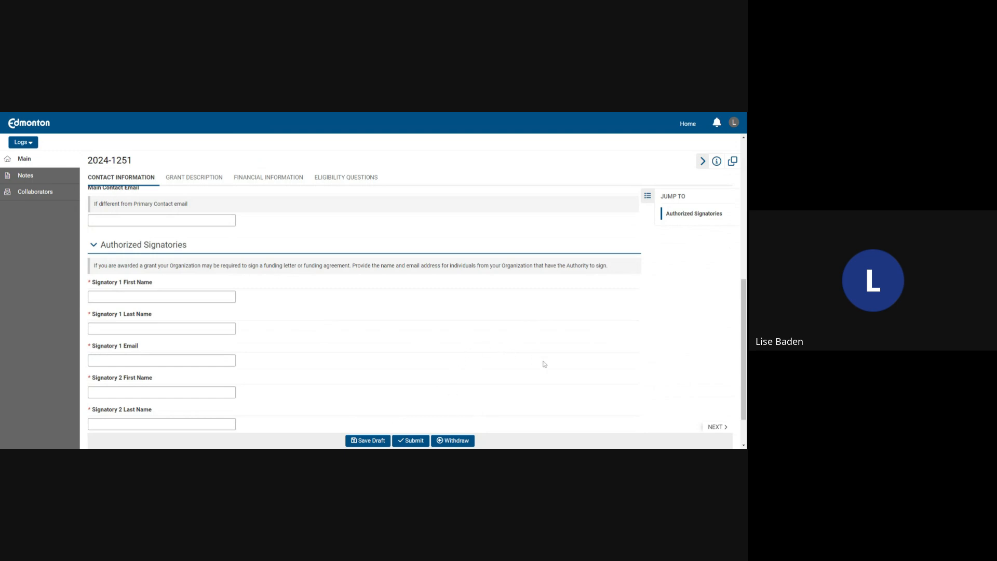
click(191, 179)
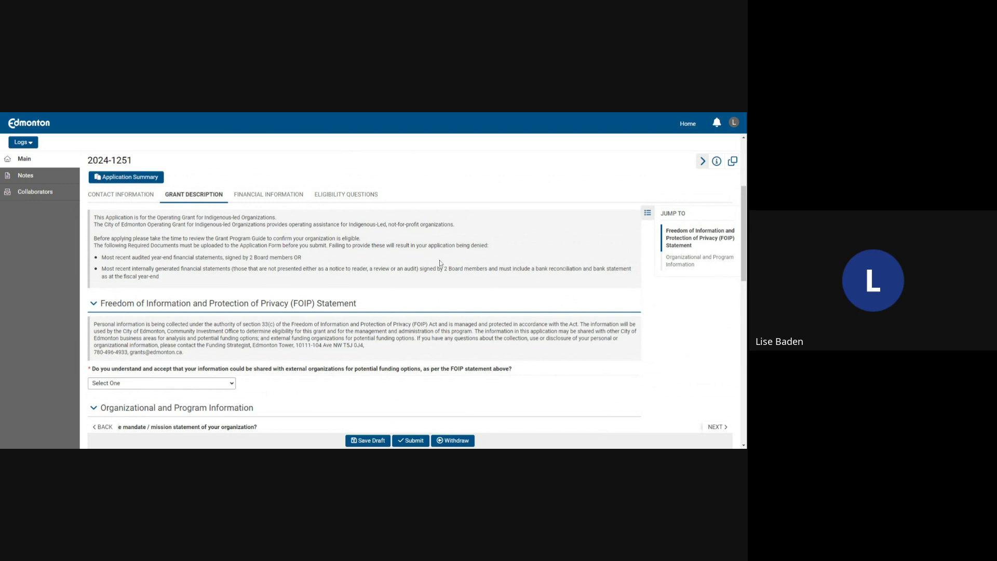
scroll(439, 261, down, 5)
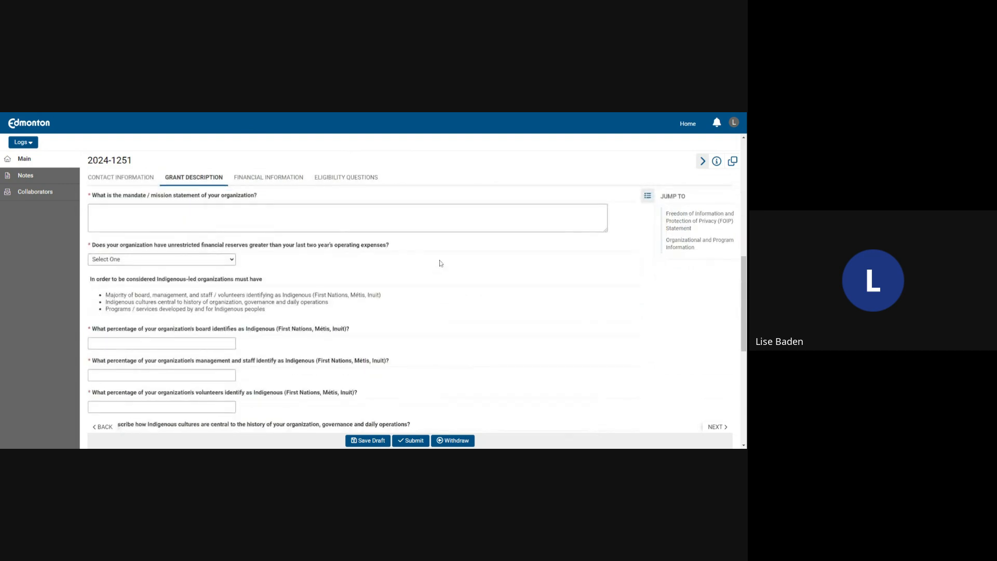
scroll(440, 263, down, 6)
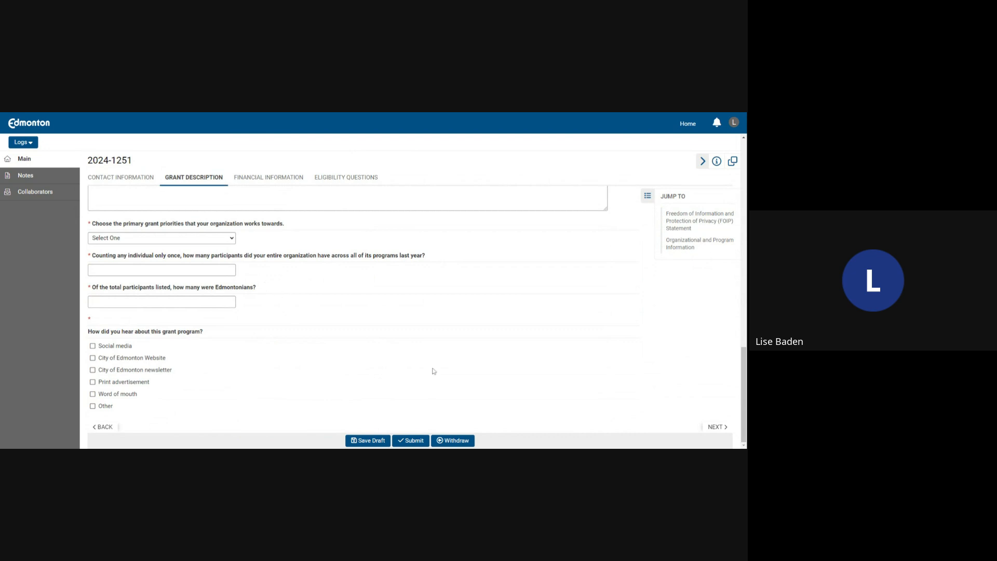
In the application's financial information, enter total expenses of 266241 from the Statement of Operations in the example financial statement PDF
click(270, 177)
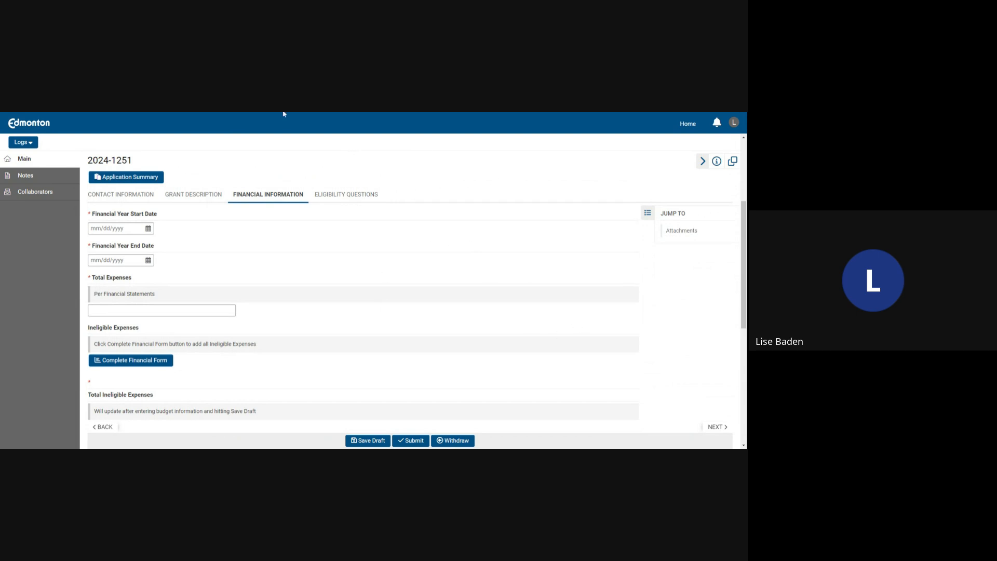
key(ctrl+Tab)
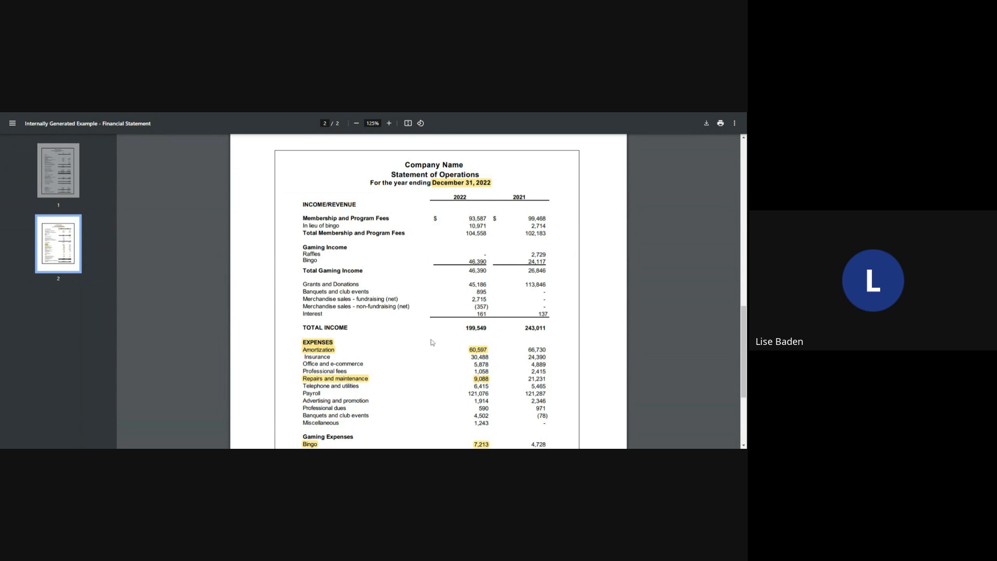
scroll(431, 342, down, 3)
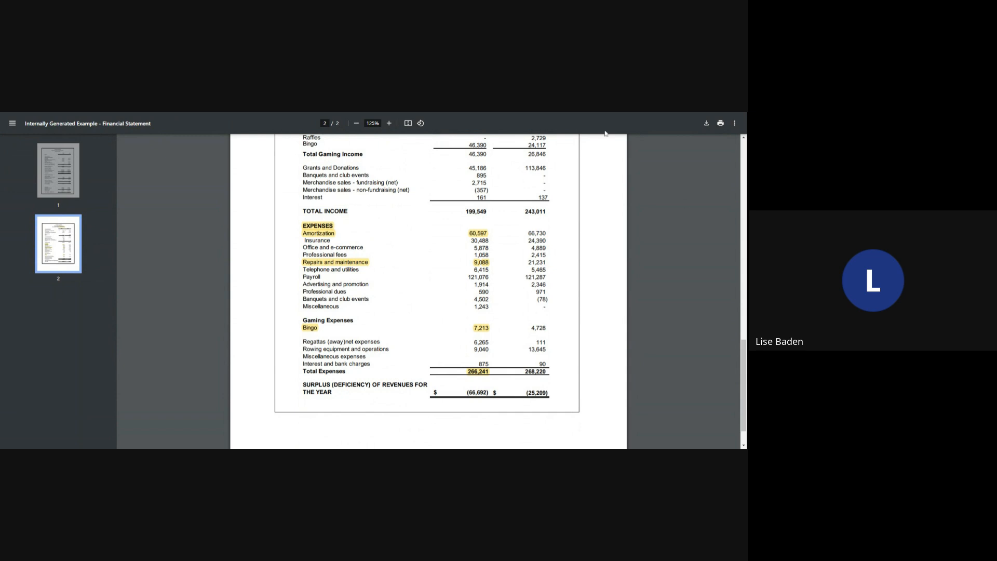
key(ctrl+Tab)
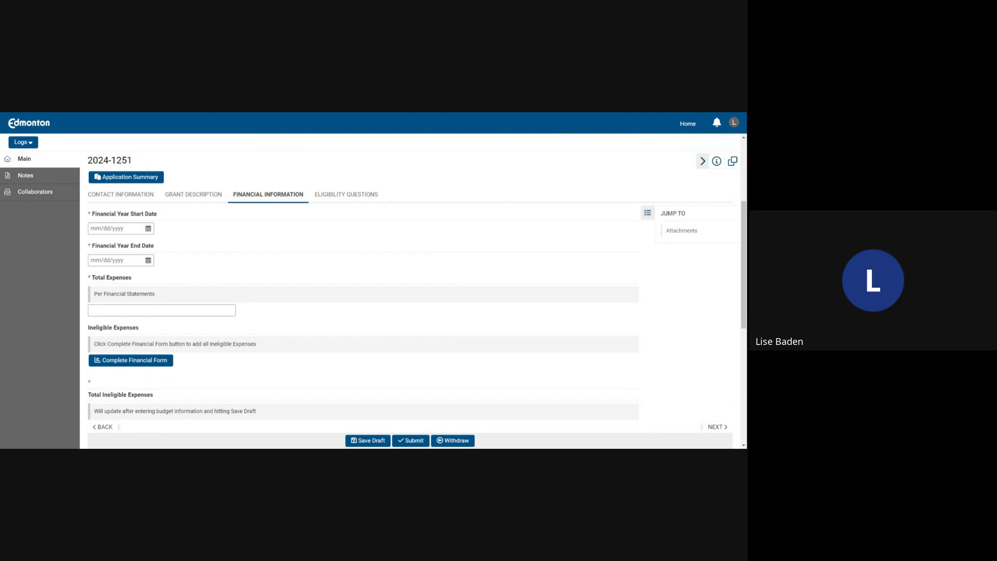
click(161, 310)
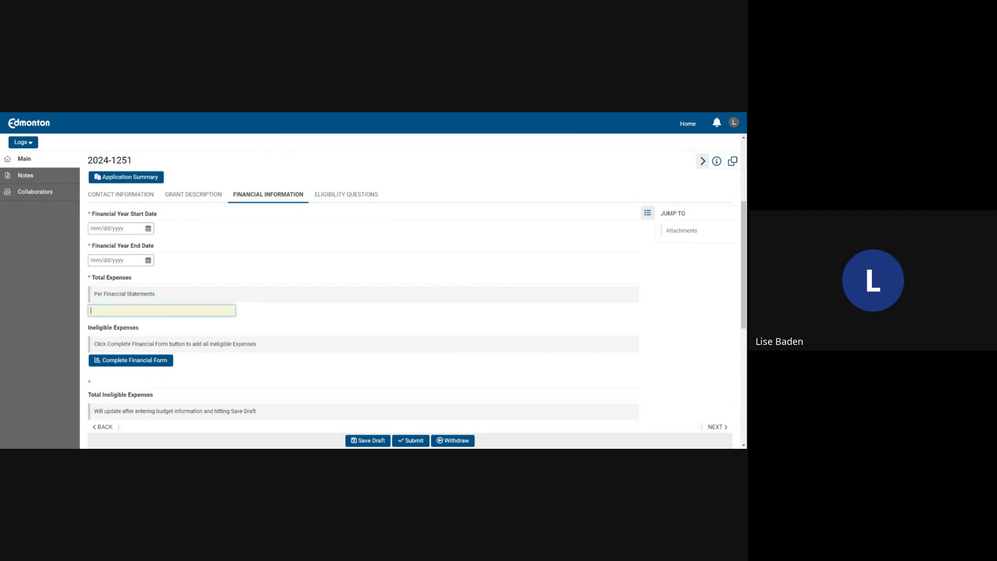
text(266241)
click(240, 307)
Open the ineligible expenses financial form and add a Depreciation/Amortization line with an amount of 60597
scroll(314, 333, down, 1)
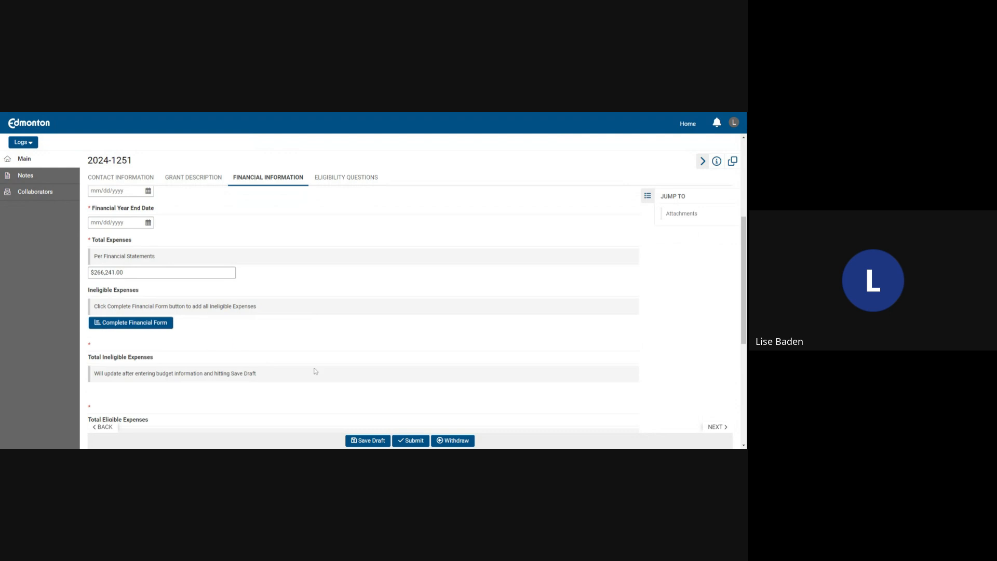
click(139, 325)
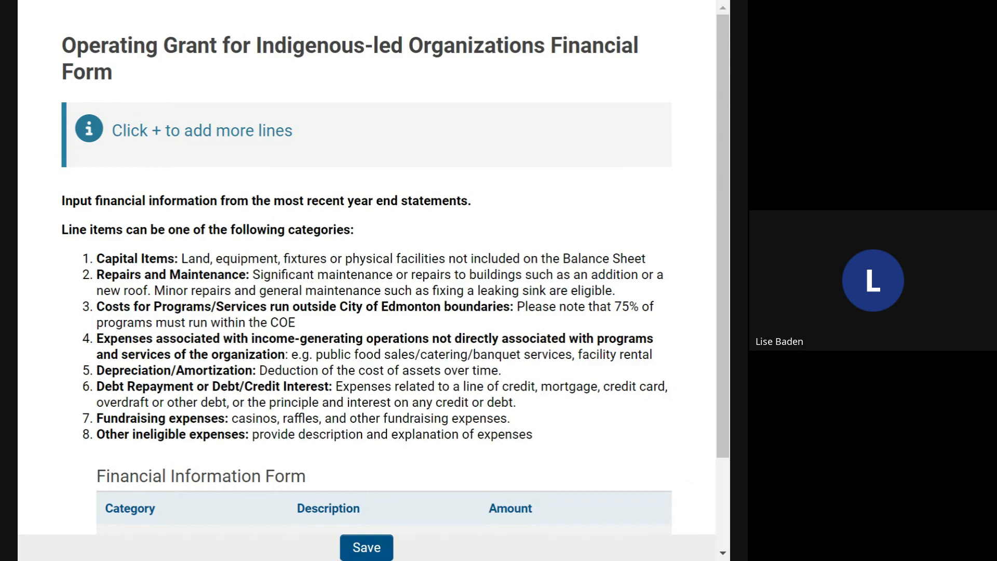
scroll(453, 323, down, 2)
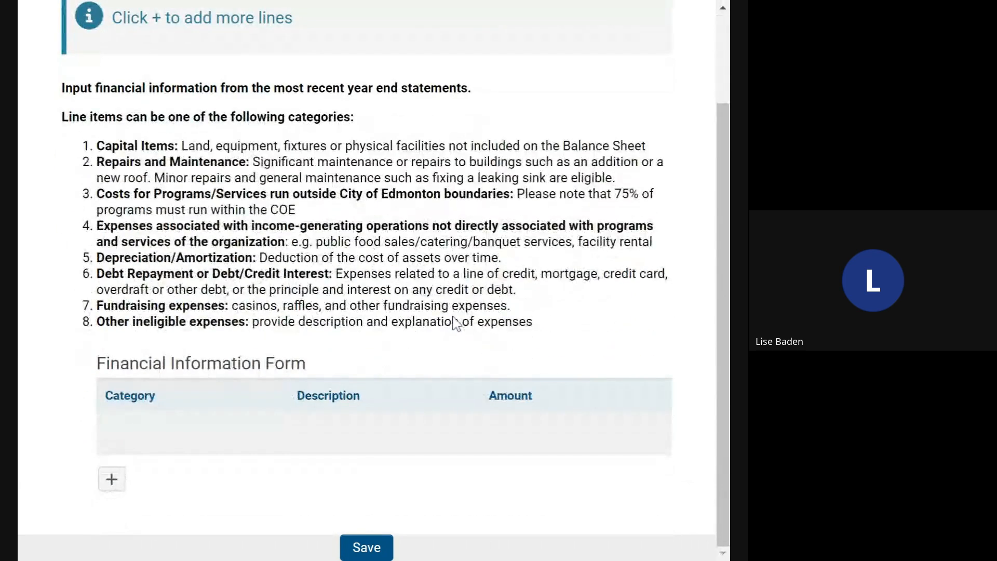
click(112, 479)
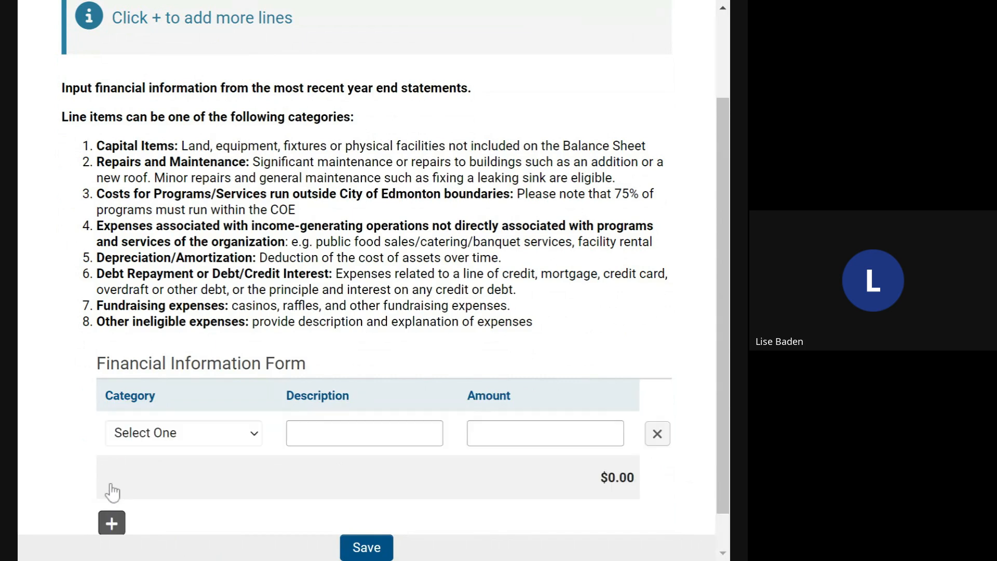
click(256, 444)
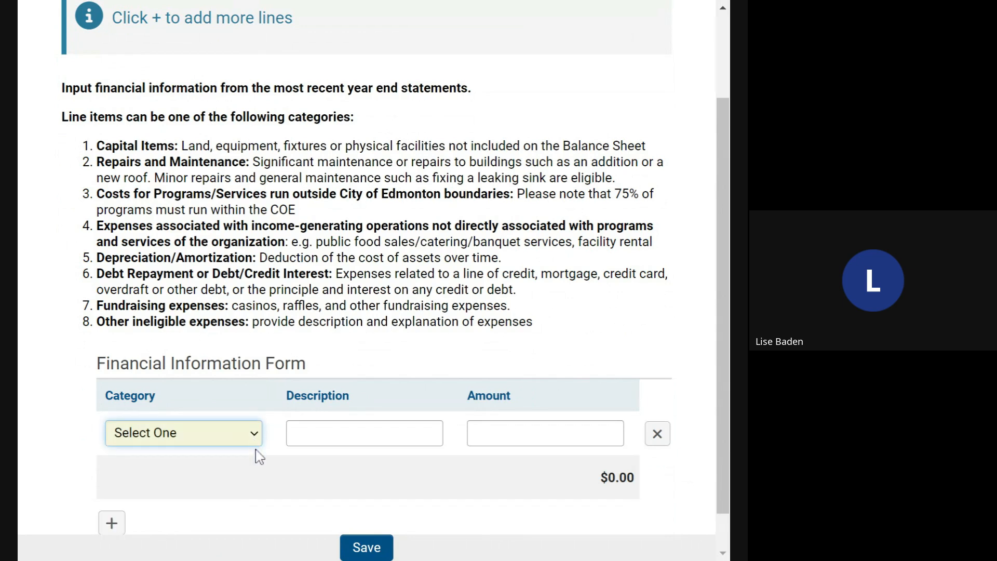
key(d)
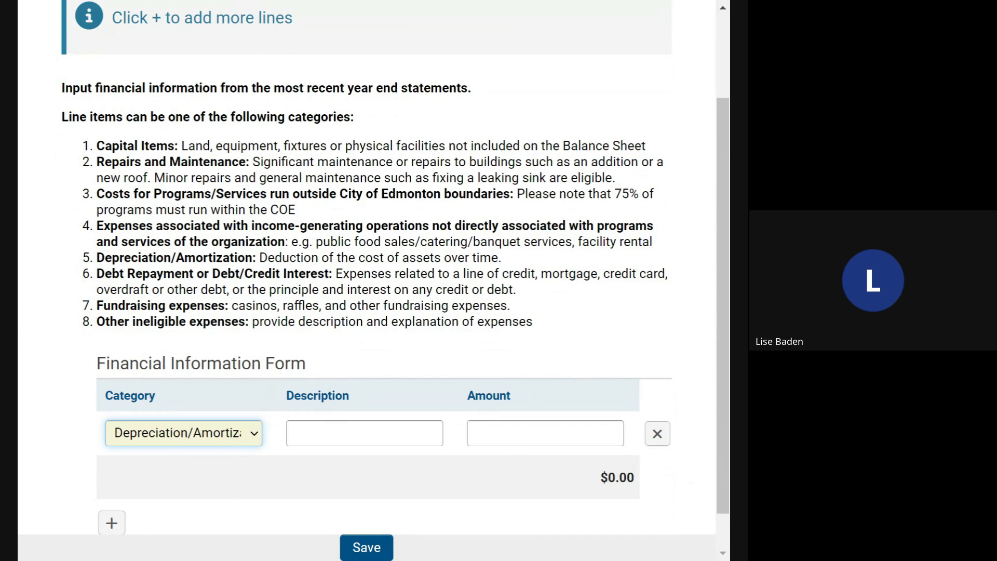
click(618, 432)
text(60)
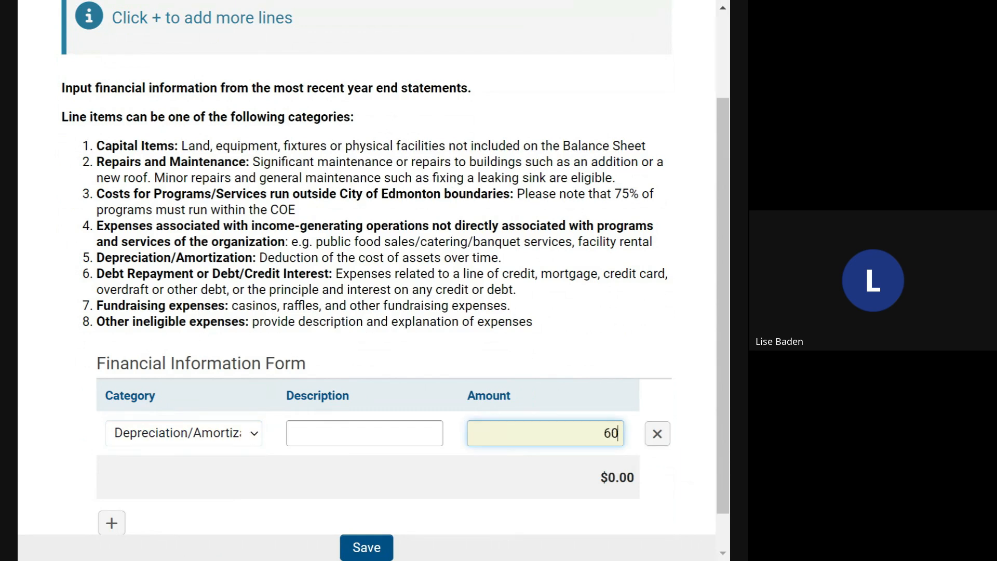
text(597)
Add a Repairs and Maintenance line with the description "50% of the expense listed" and an amount of 4044
click(112, 523)
click(253, 477)
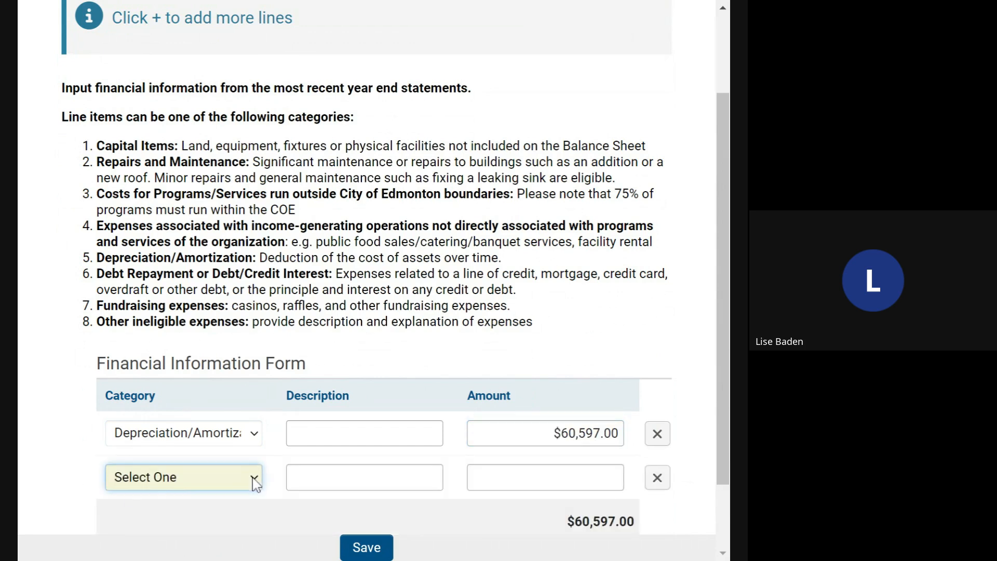
click(223, 527)
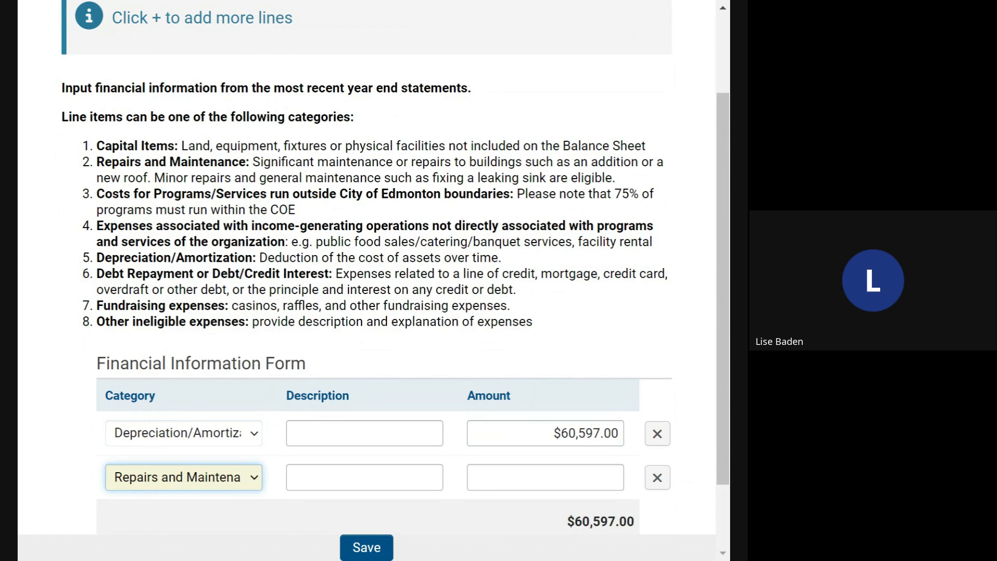
click(364, 477)
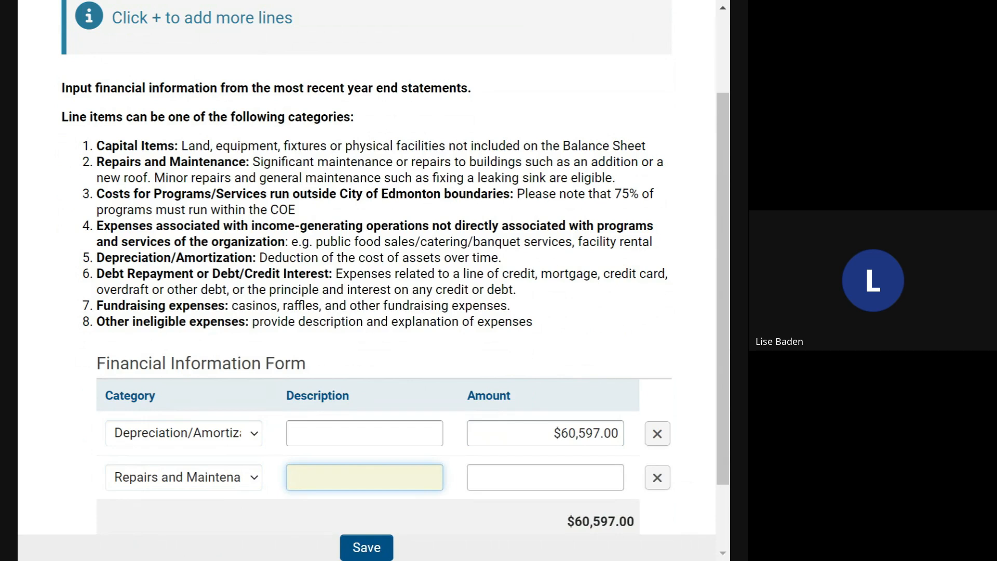
text(50% of the expense listed)
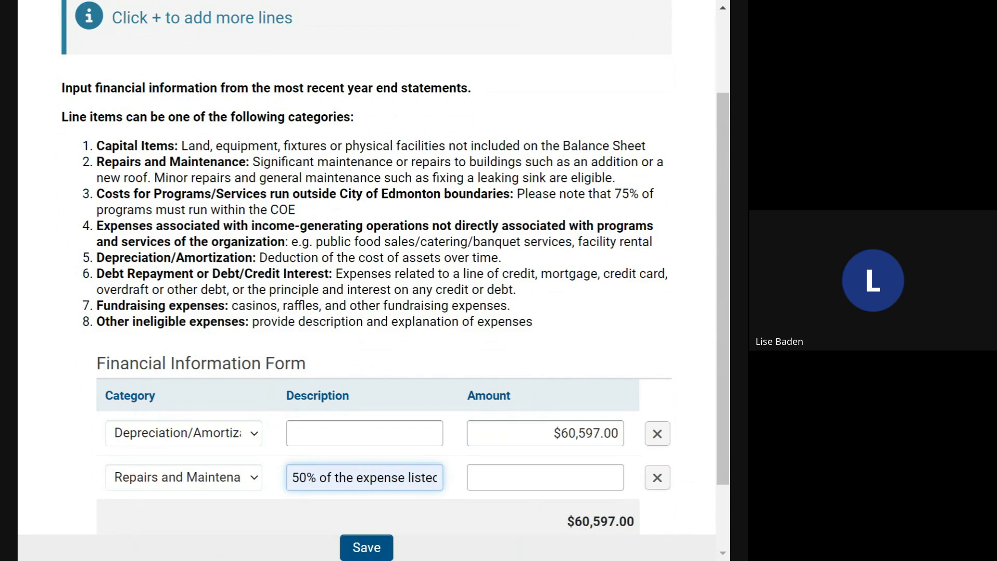
click(545, 477)
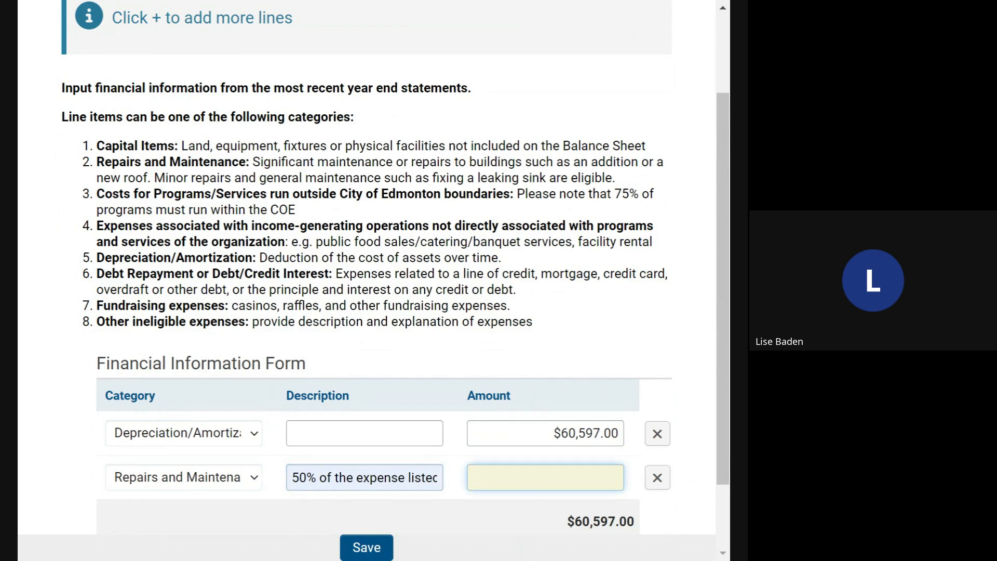
text(4044)
click(695, 525)
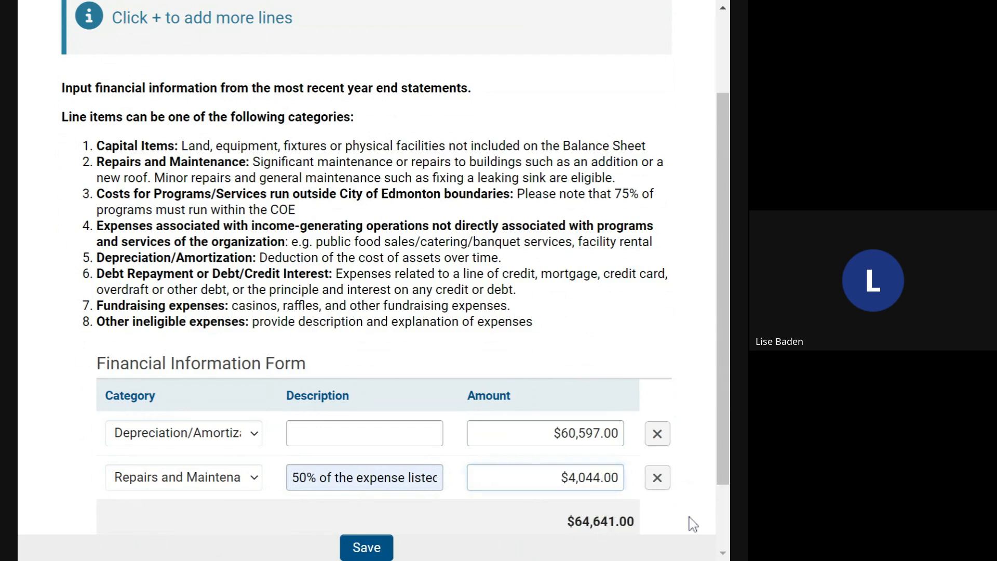
Add a Fundraising Expenses line with an amount of 7213 to the financial form
scroll(98, 507, down, 2)
click(112, 479)
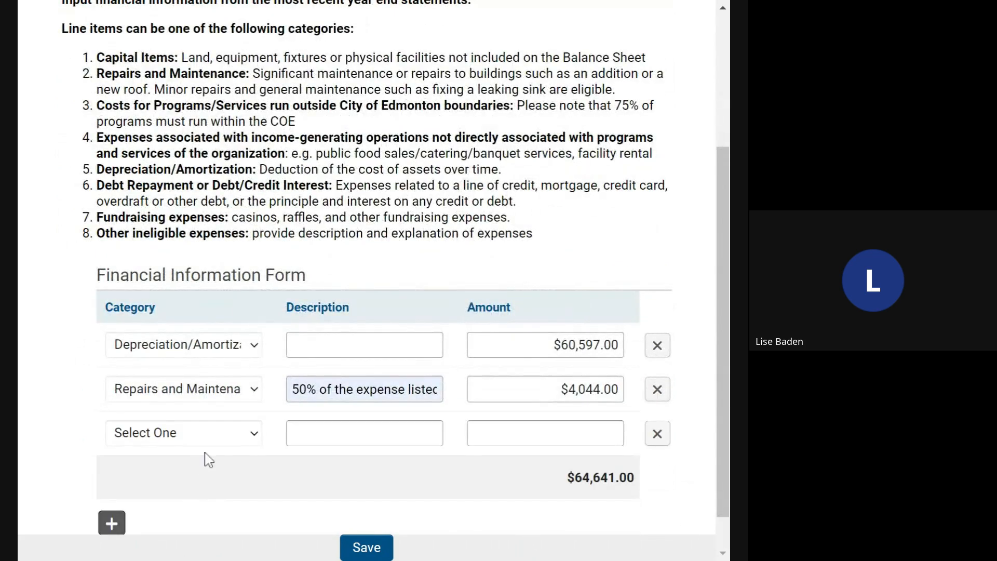
click(251, 440)
key(f)
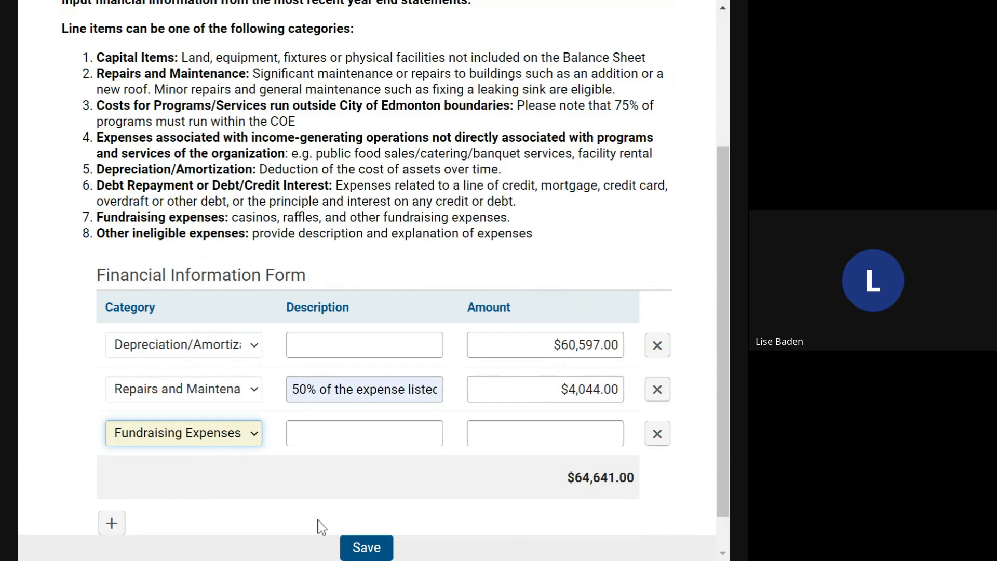
key(Tab)
key(Tab)
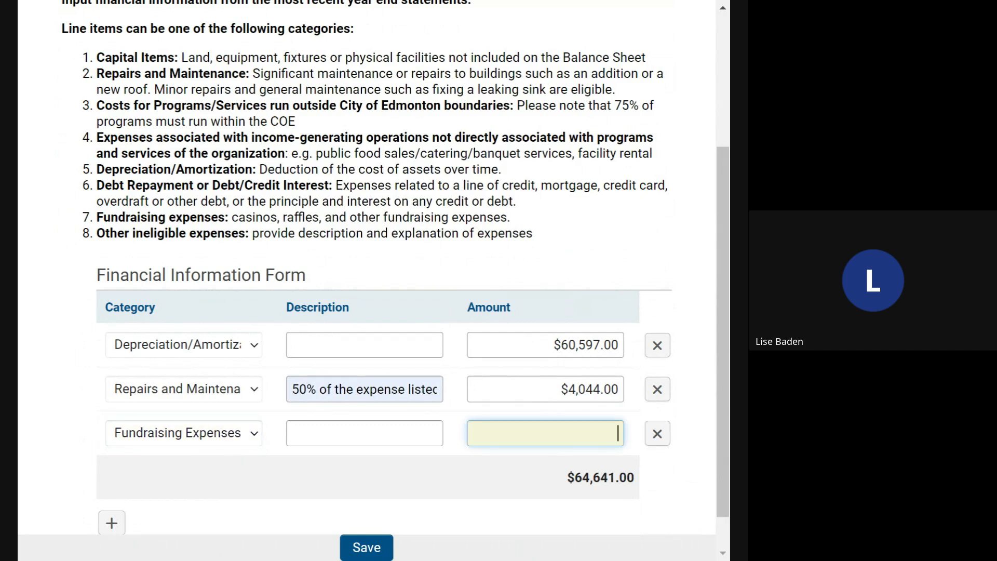
text(7213)
click(417, 498)
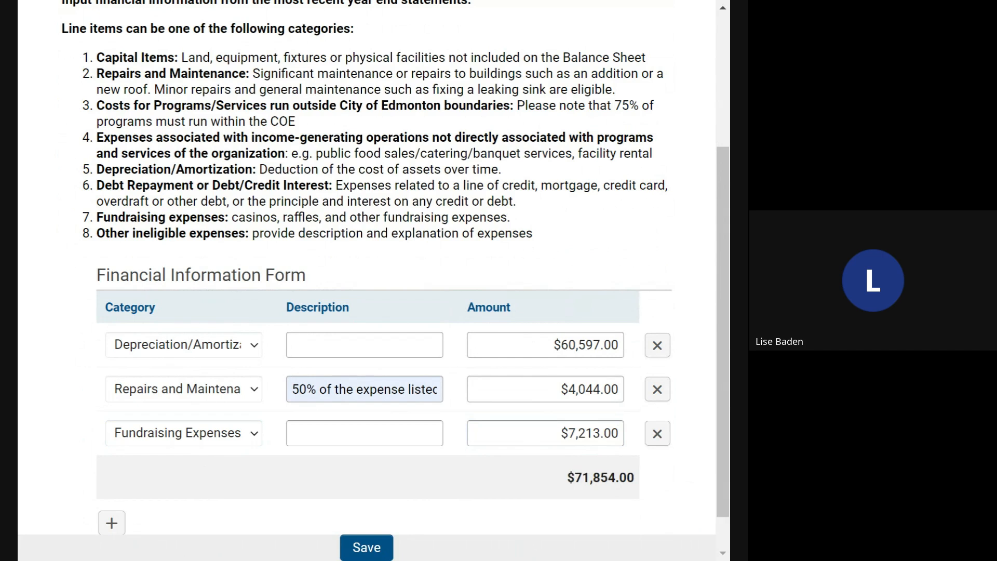
Save the ineligible expenses financial form and save the application draft to update the eligibility totals
click(364, 549)
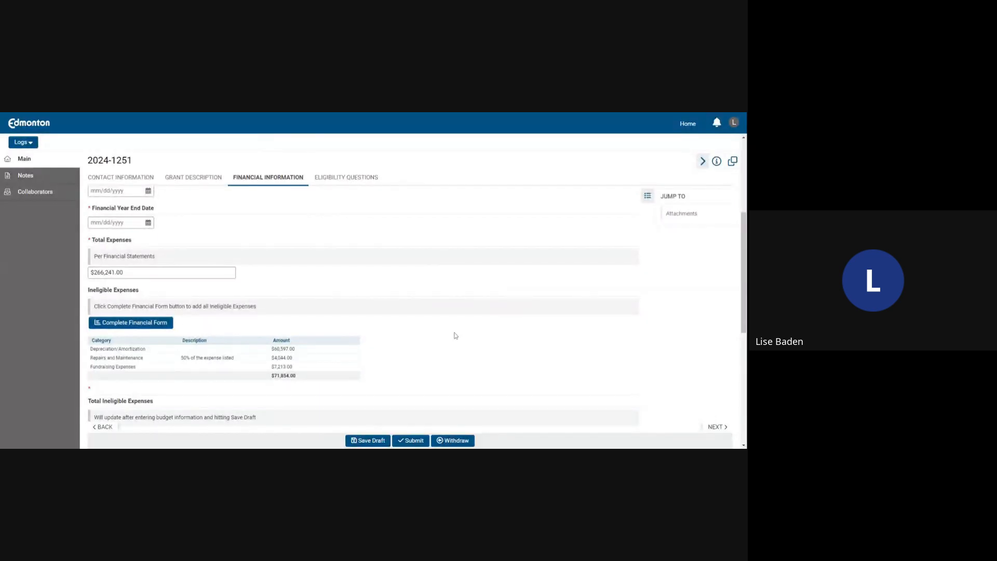
scroll(453, 306, down, 2)
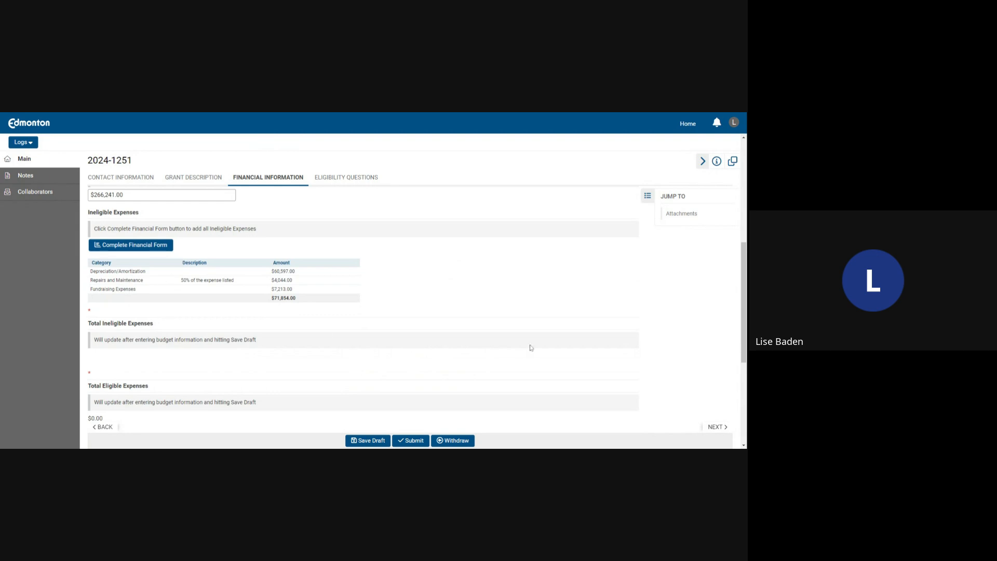
scroll(530, 348, down, 2)
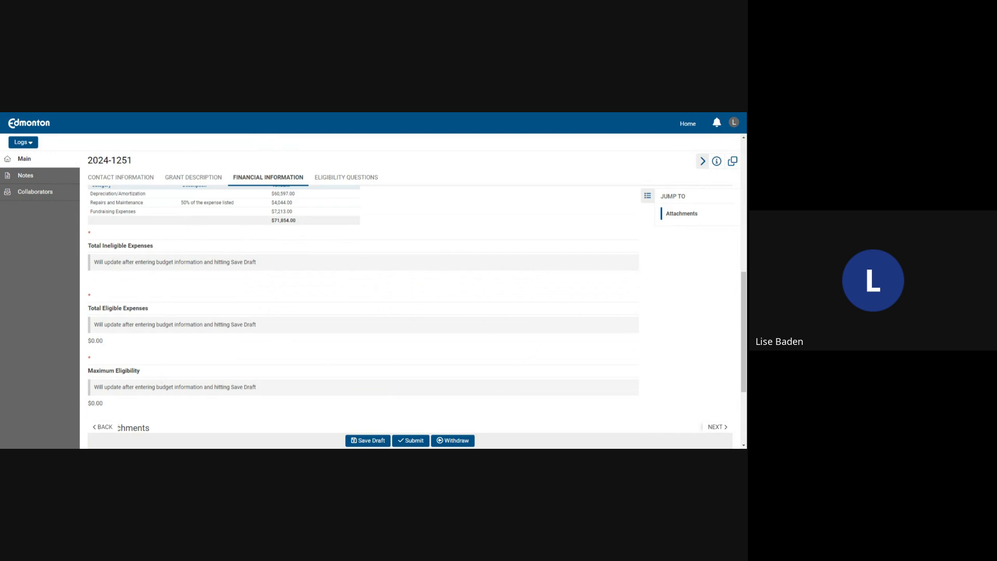
click(368, 441)
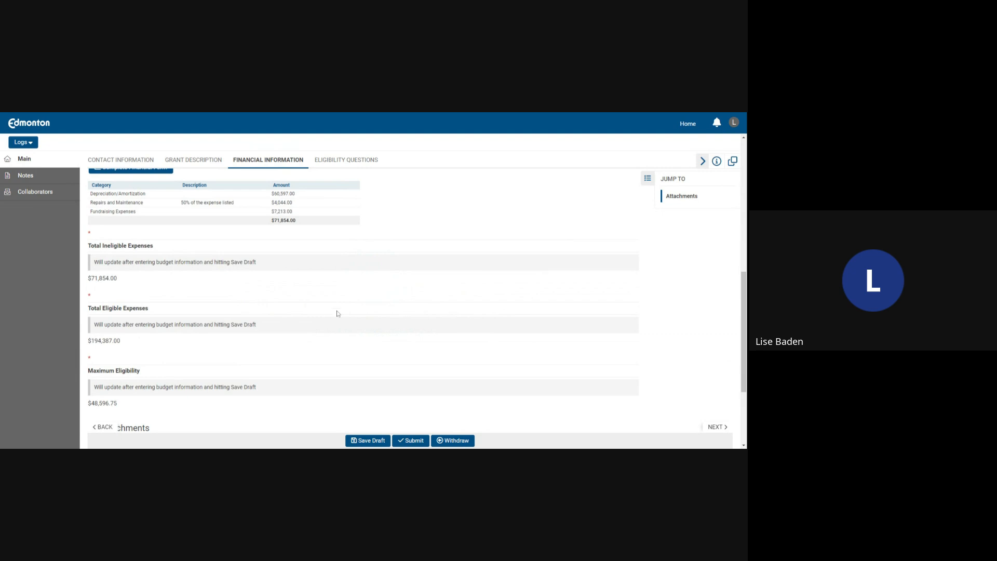
Review the financial statements upload section and the eligibility questions, and return to the application's financial information
scroll(344, 306, down, 3)
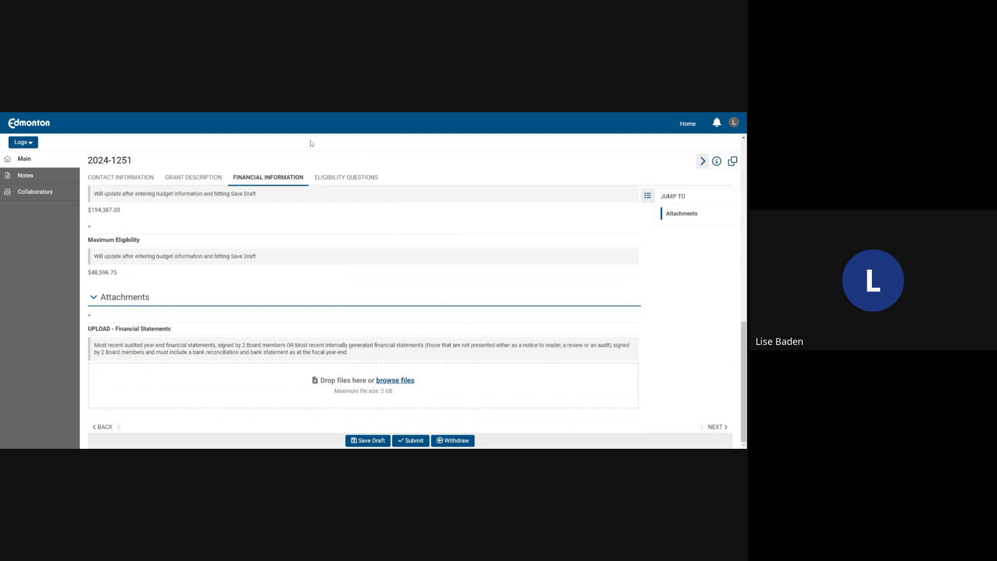
click(343, 178)
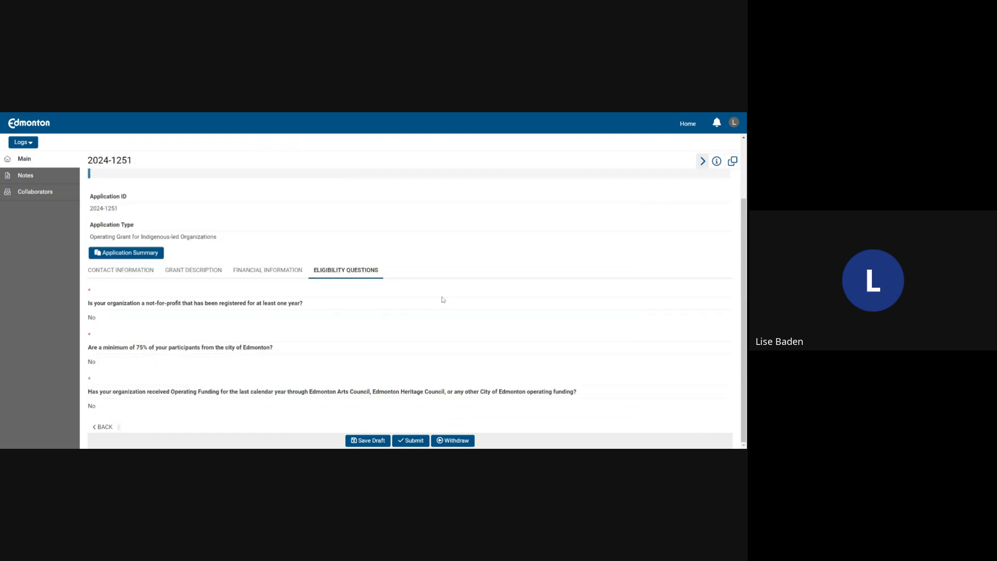
click(268, 274)
scroll(524, 313, down, 2)
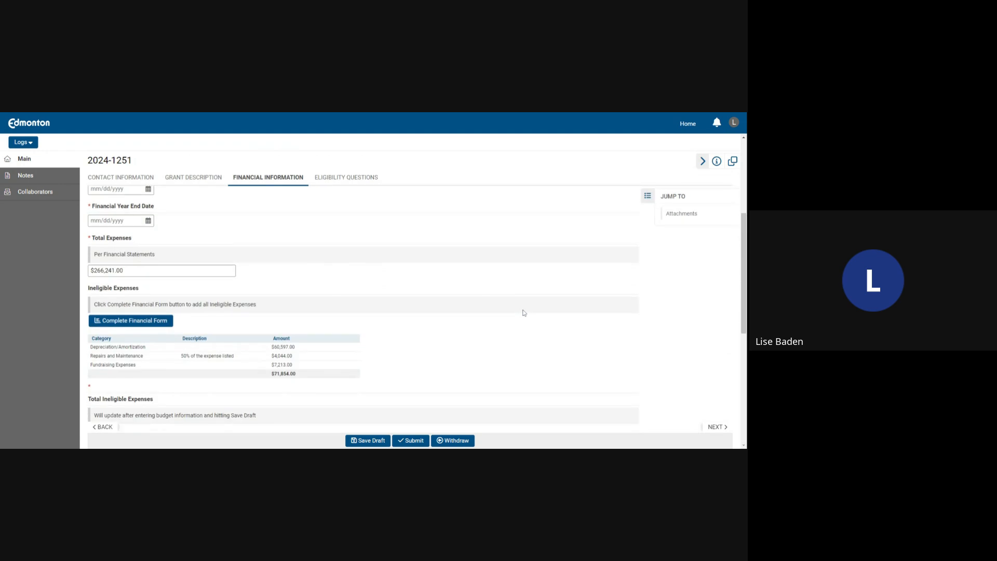